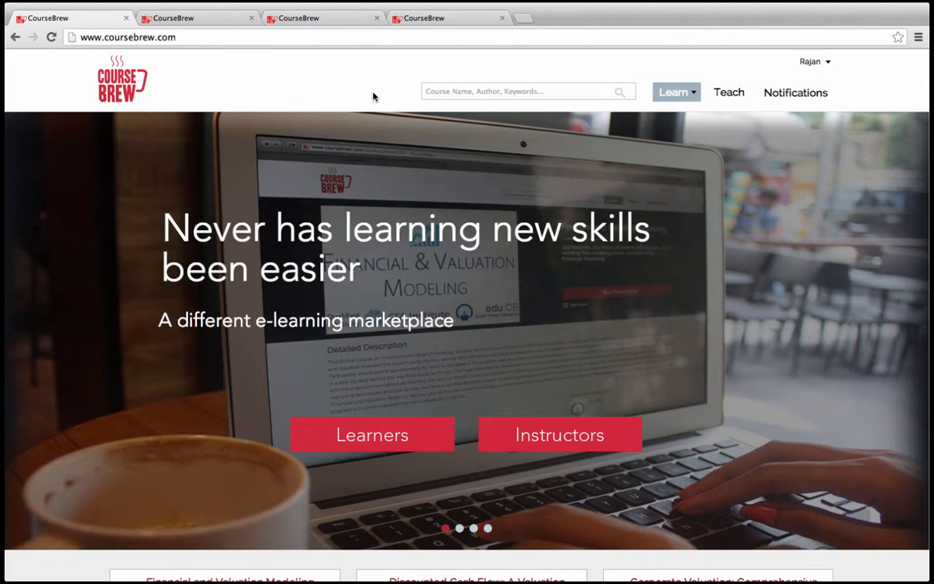
# - Go from the marketplace home page to the My Courses teaching page via Teach
pyautogui.click(737, 98)
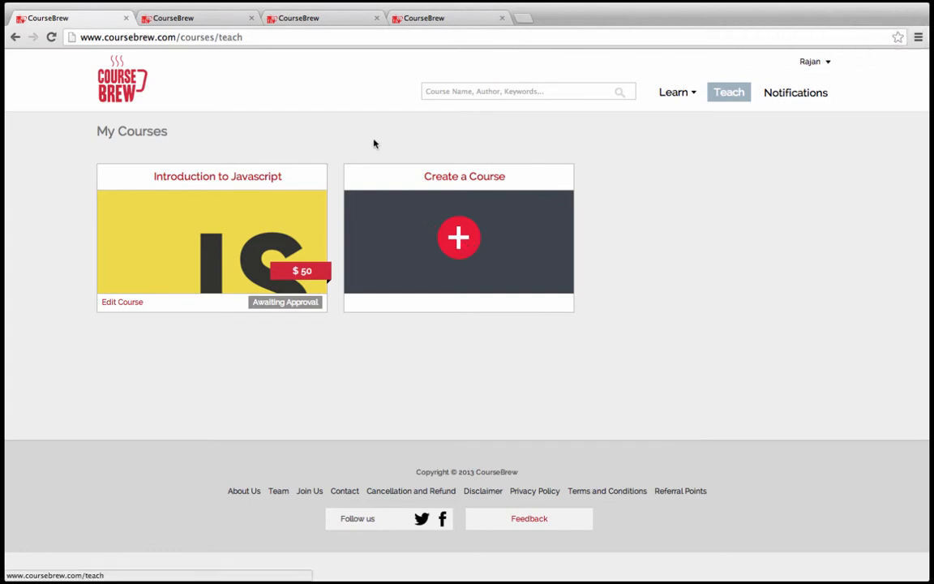
# - Go to the course-creation overview, start a new course, then return to the Introduction to Javascript editor
pyautogui.hotkey('ctrl', 'Tab')
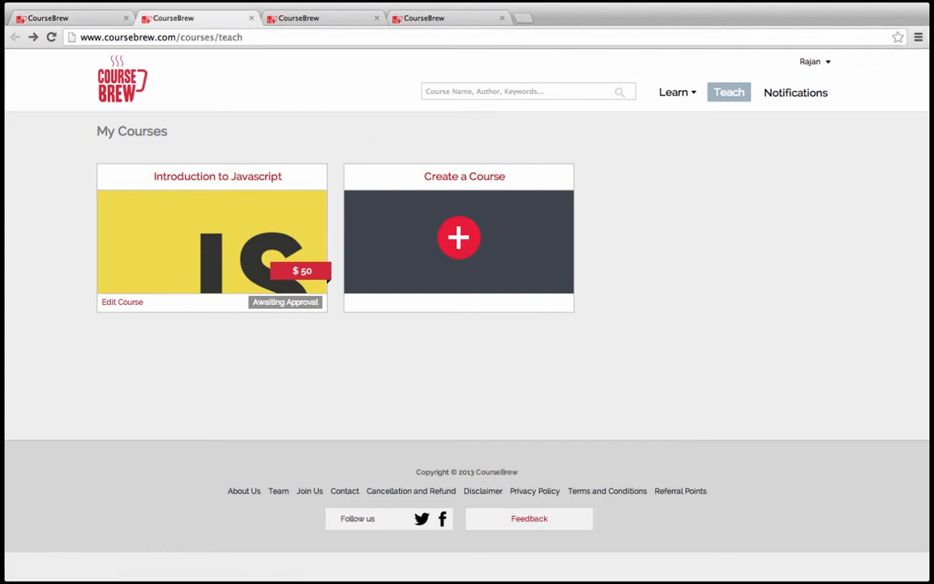
pyautogui.hotkey('ctrl', 'Tab')
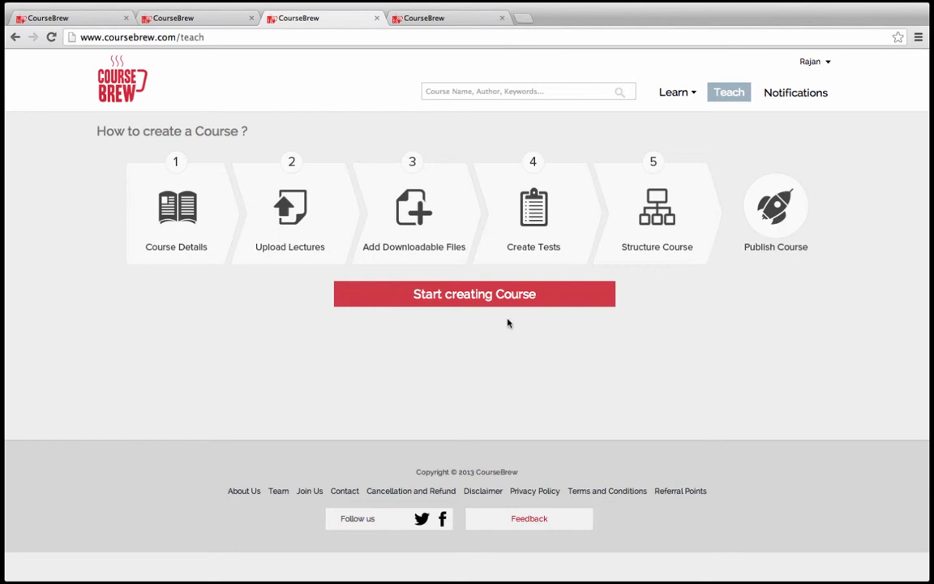
pyautogui.click(469, 302)
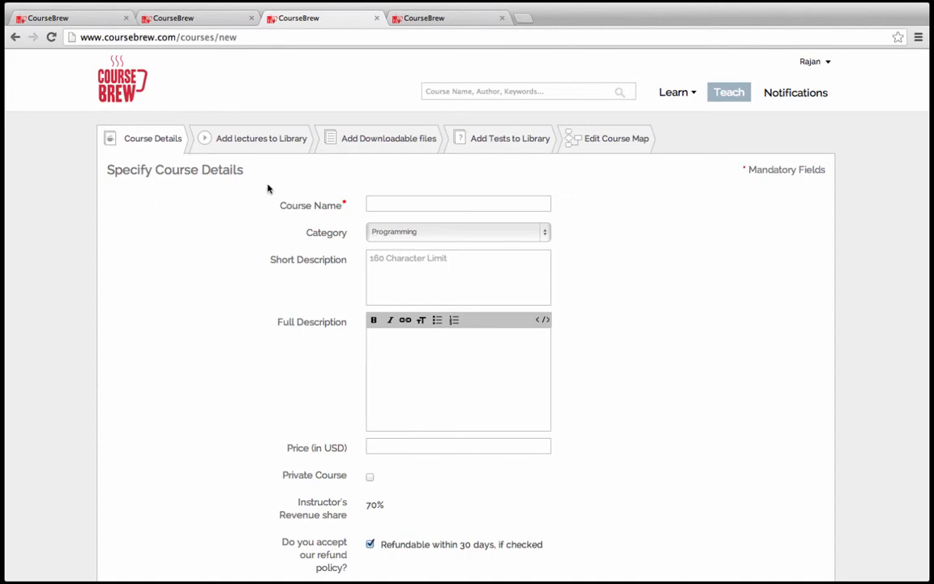
pyautogui.hotkey('ctrl', 'Tab')
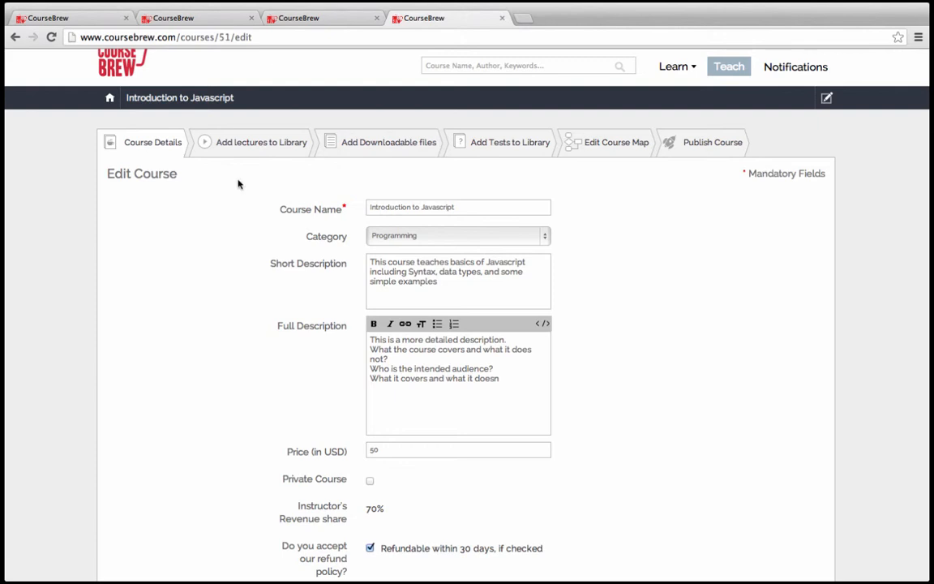
# - Scroll through the Introduction to Javascript details to Update Course, then go to Add lectures to Library
pyautogui.scroll(-1, 187, 217)
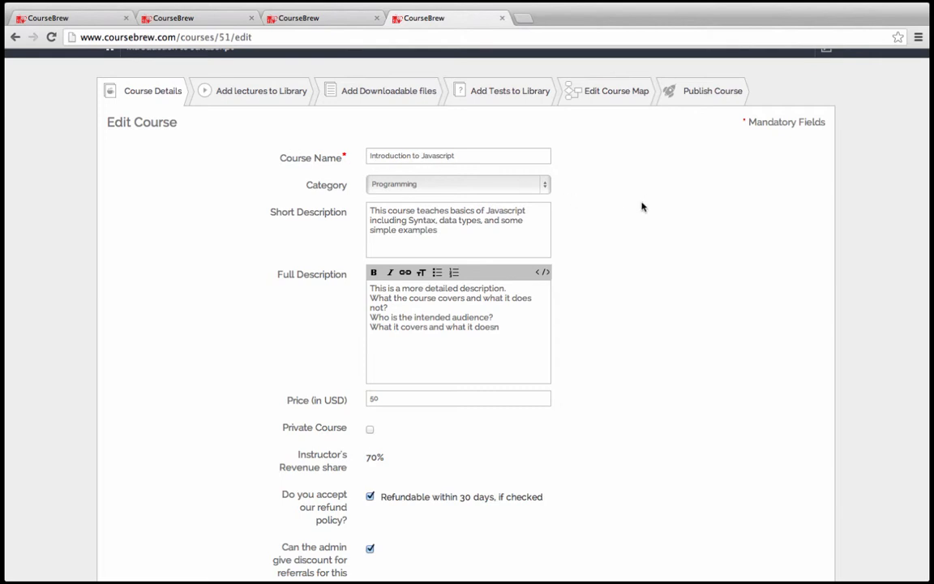
pyautogui.scroll(-5, 642, 207)
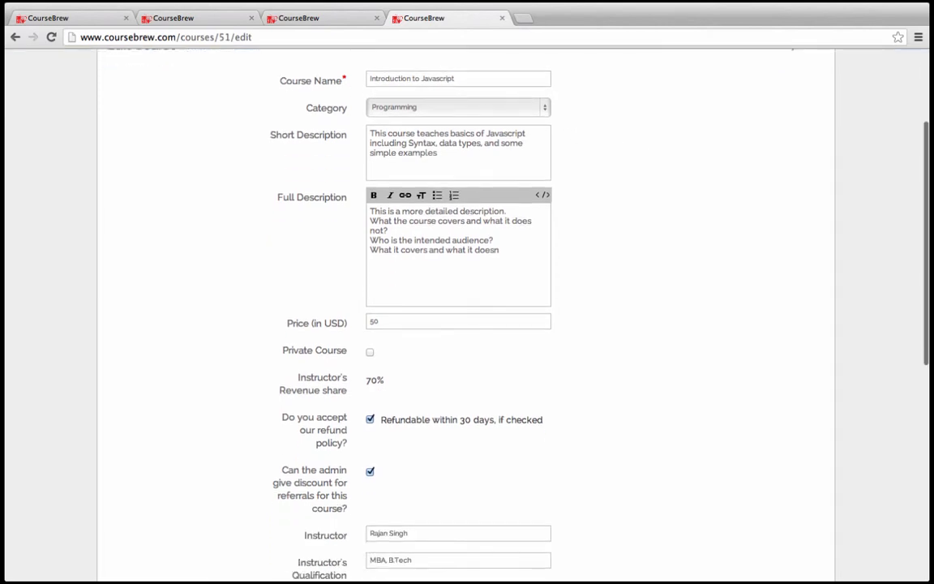
pyautogui.scroll(-3, 467, 308)
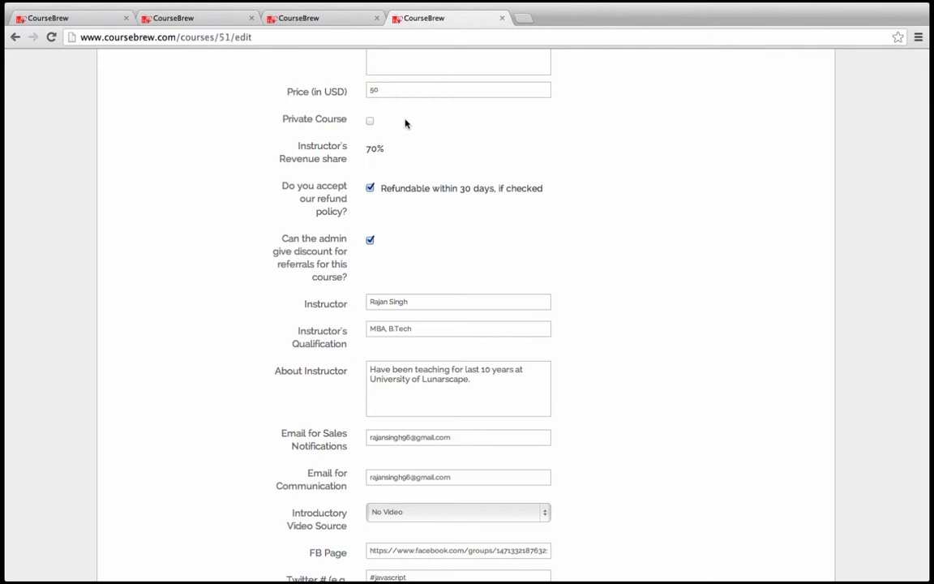
pyautogui.scroll(-5, 405, 123)
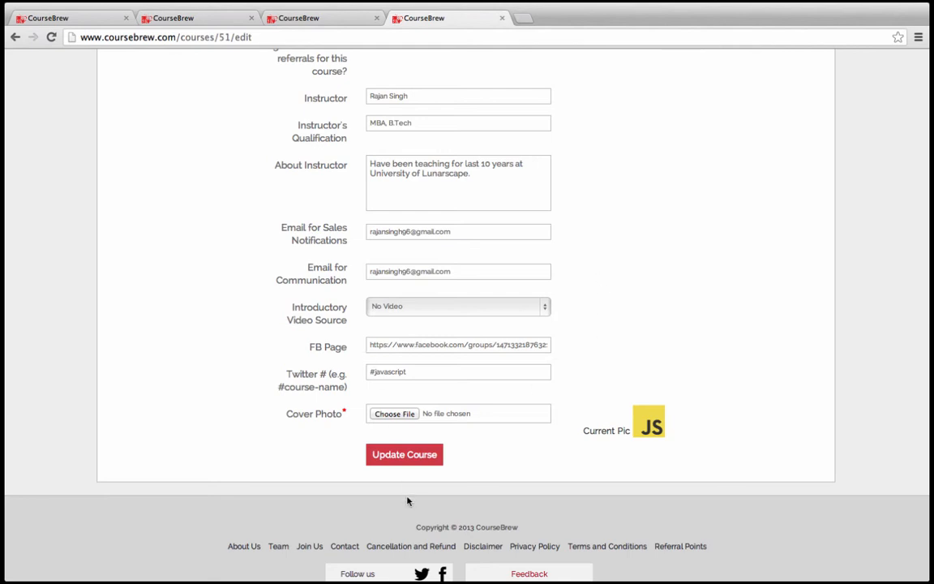
pyautogui.scroll(10, 618, 352)
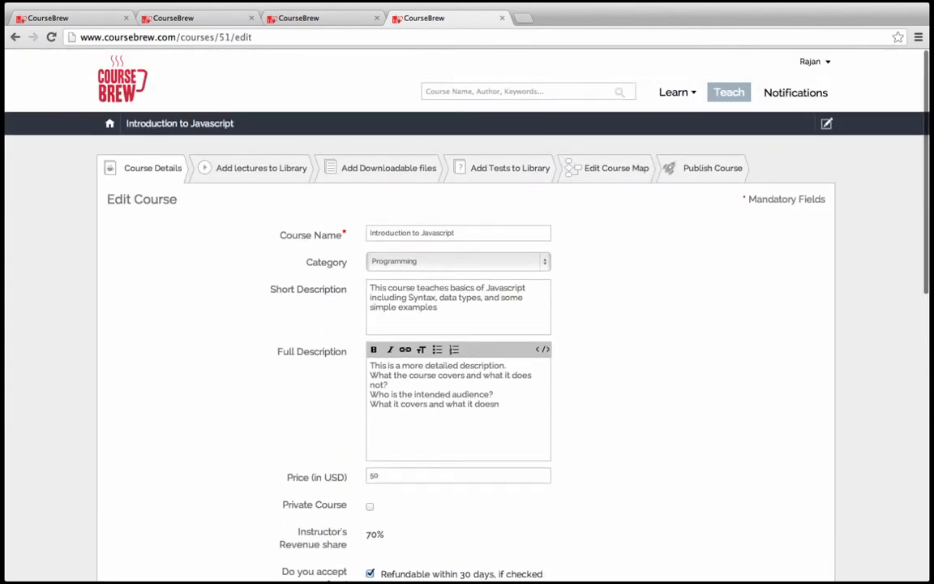
pyautogui.click(262, 168)
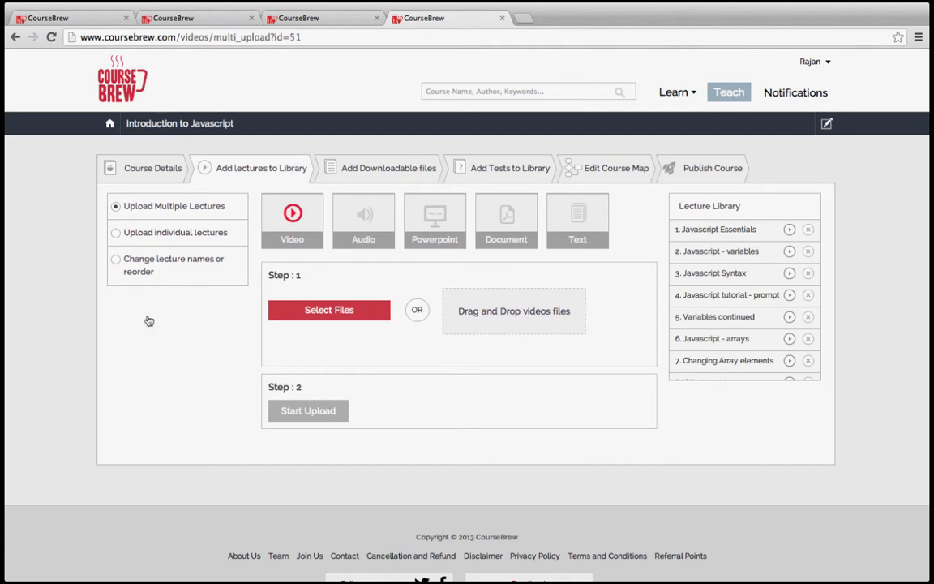
# - View the single-lecture upload and rename/reorder views, then the Downloadable files section
pyautogui.click(117, 240)
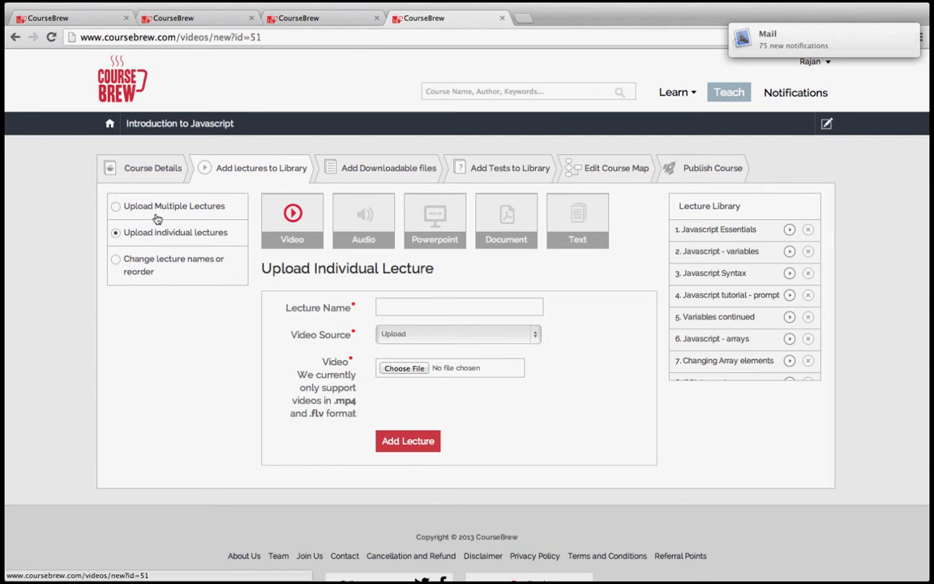
pyautogui.click(118, 267)
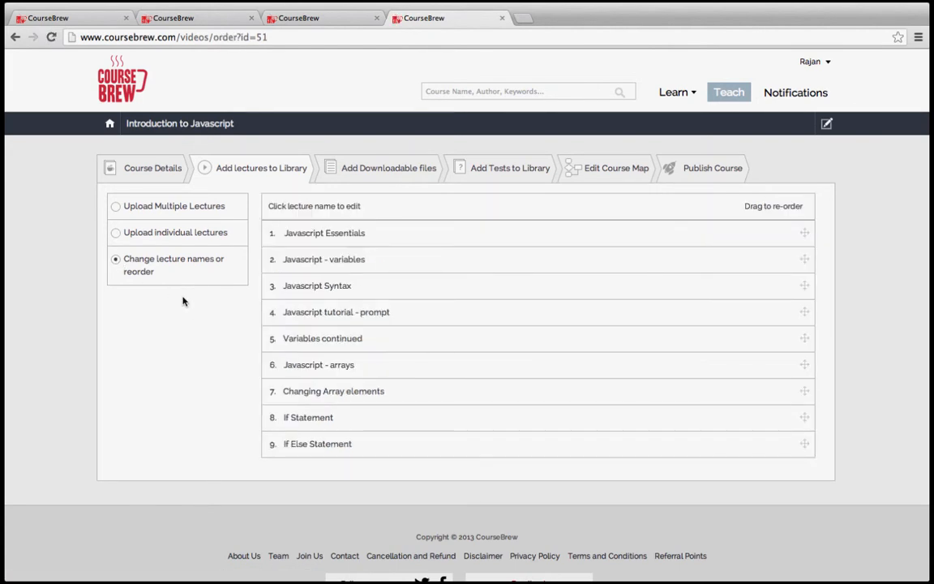
pyautogui.click(117, 232)
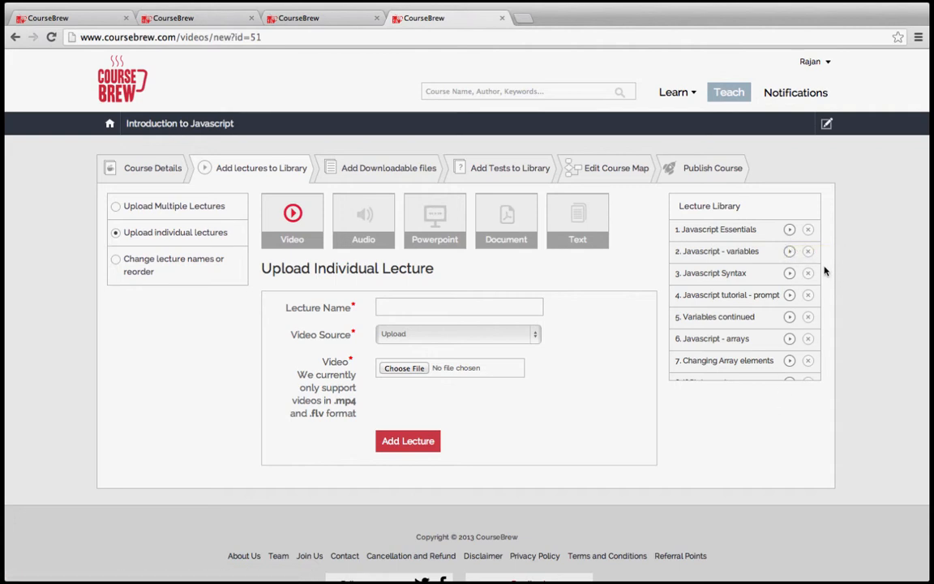
pyautogui.click(402, 174)
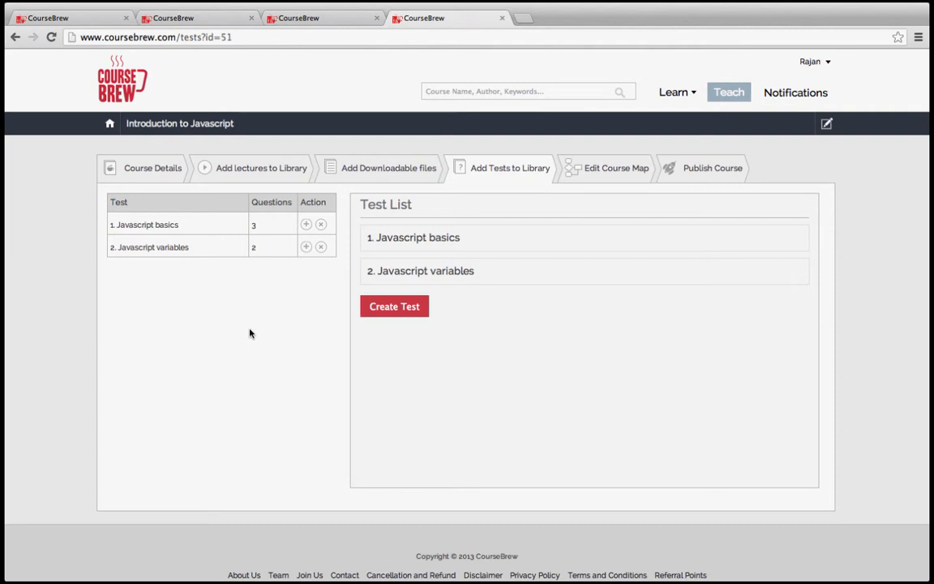
# - Create a new test named 'Testing concept of databases'
pyautogui.click(400, 311)
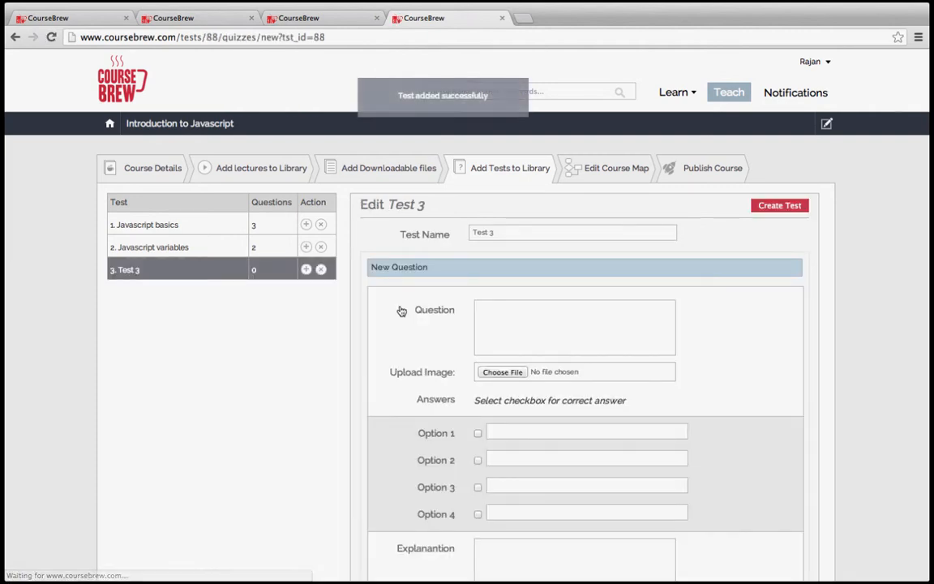
pyautogui.moveTo(507, 235); pyautogui.dragTo(450, 232)
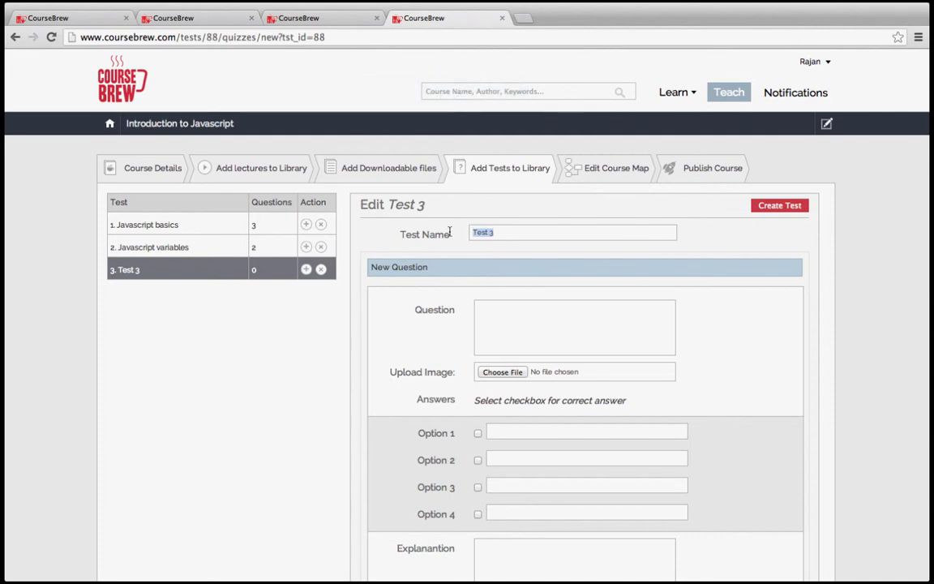
pyautogui.write('Testing concept of databases')
pyautogui.click(541, 326)
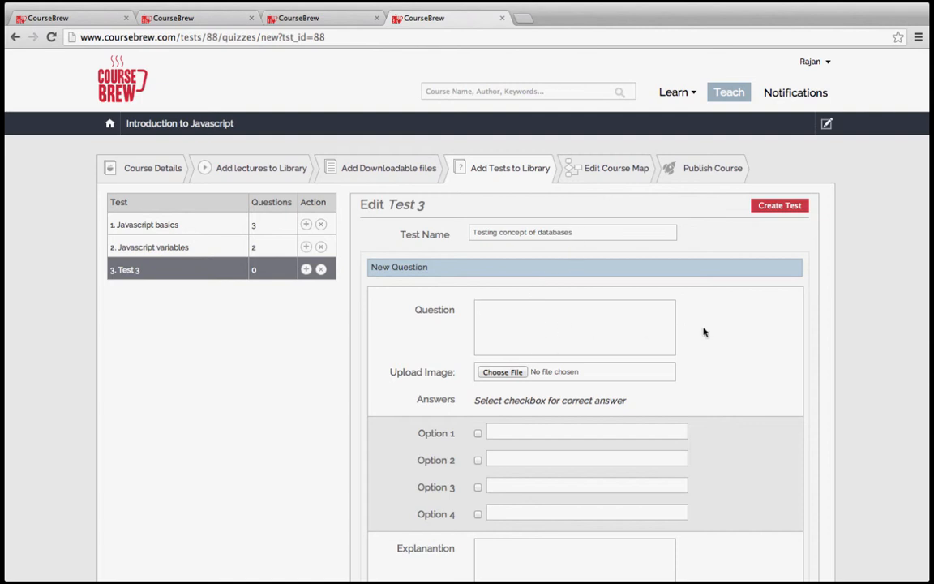
pyautogui.scroll(-5, 733, 330)
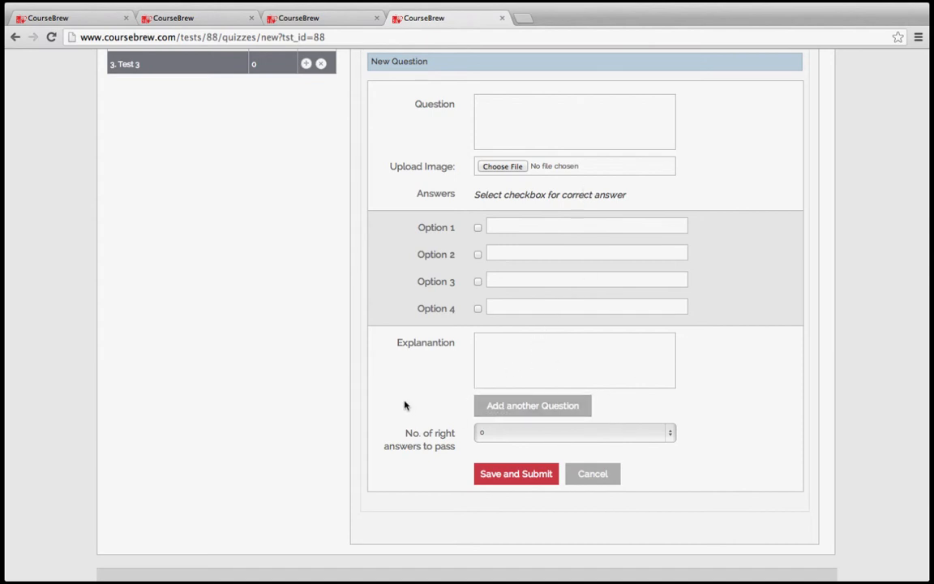
# - Set the test's required right answers to pass to 1, then go to the course map
pyautogui.click(481, 433)
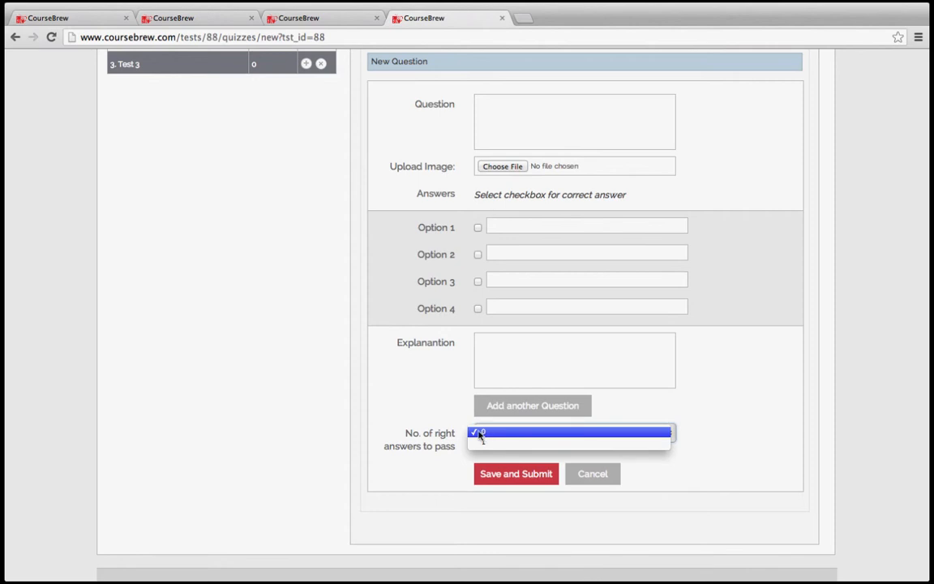
pyautogui.click(434, 404)
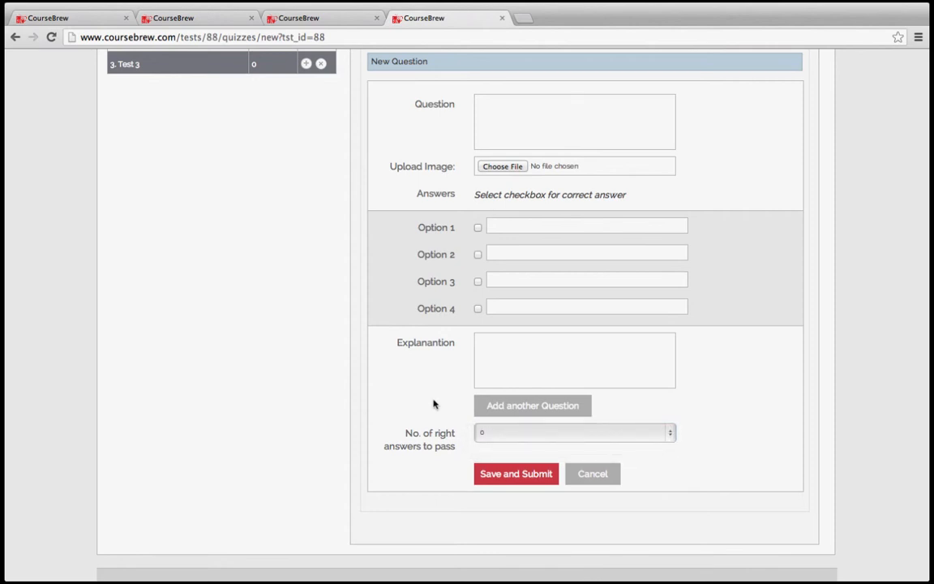
pyautogui.click(494, 434)
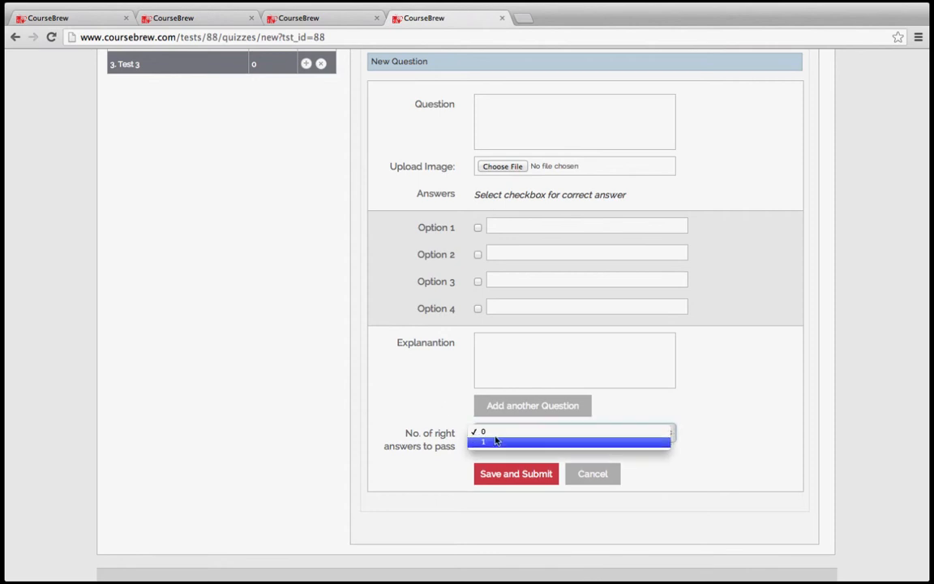
pyautogui.click(493, 442)
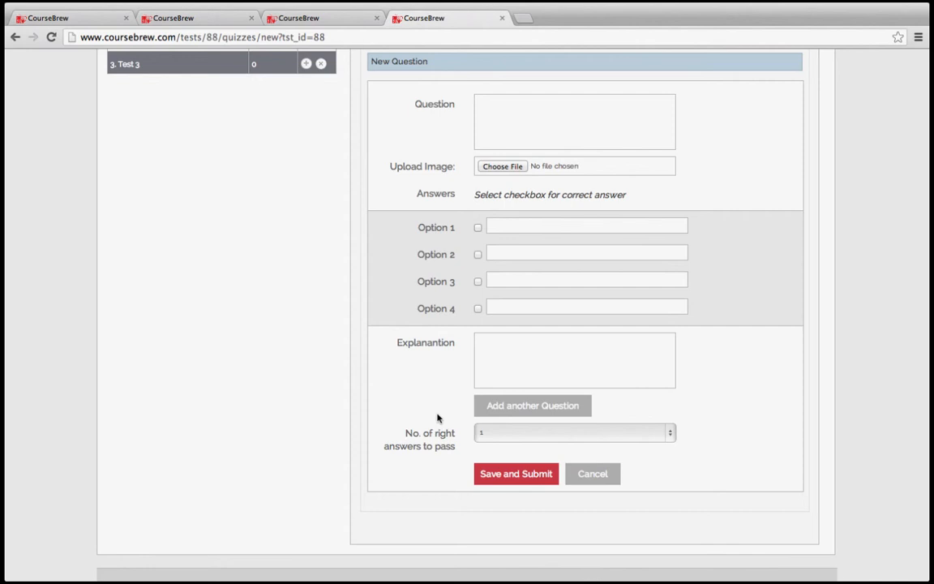
pyautogui.scroll(5, 437, 418)
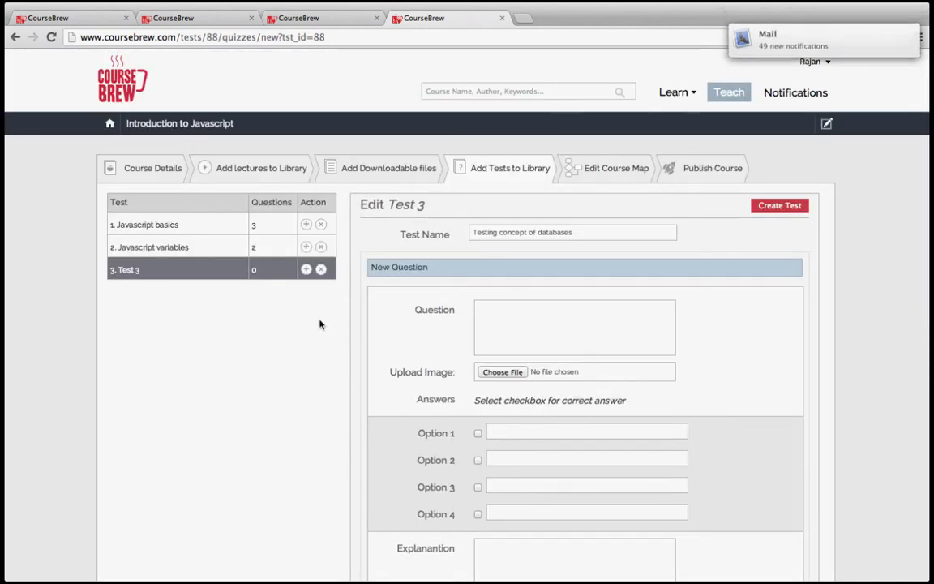
pyautogui.click(601, 169)
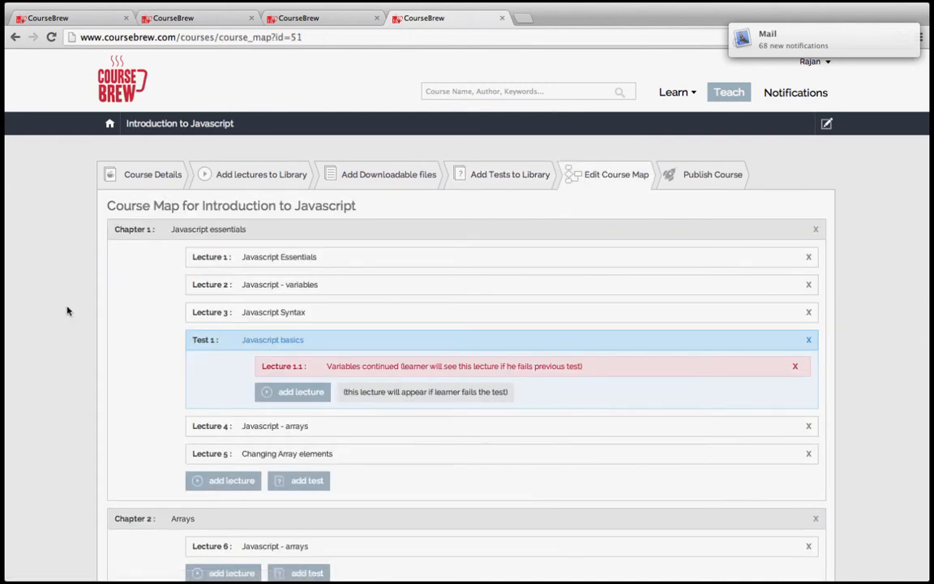
# - Scroll down the course map to see its two chapters, lectures and Test 1
pyautogui.scroll(-2, 67, 310)
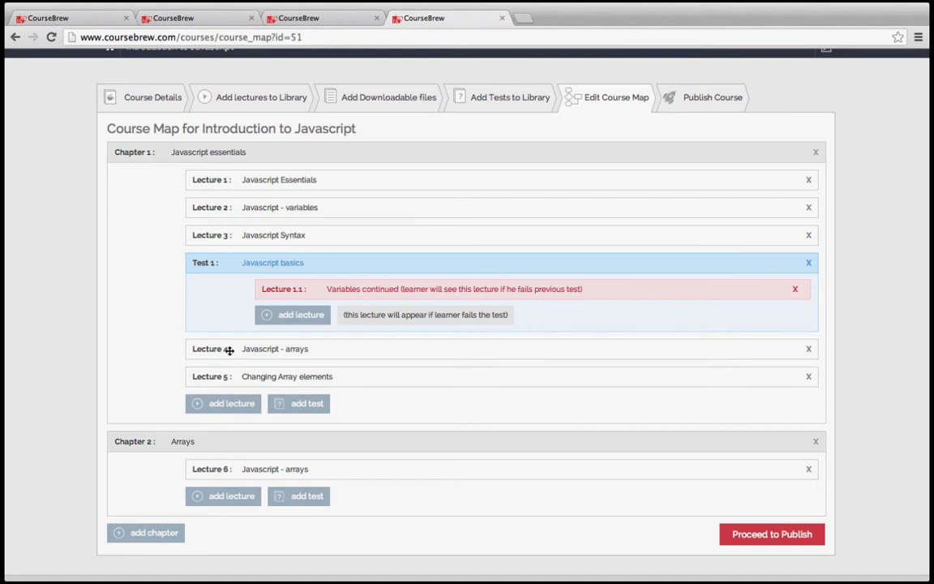
# - Attach 'Javascript - arrays' and 'Changing Array elements' as fail lectures under Test 1
pyautogui.click(275, 318)
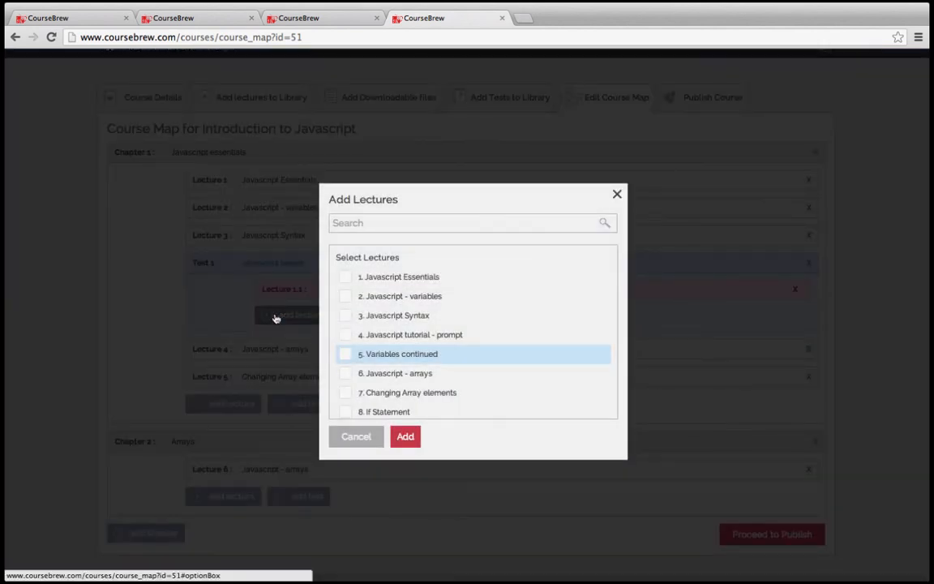
pyautogui.click(348, 376)
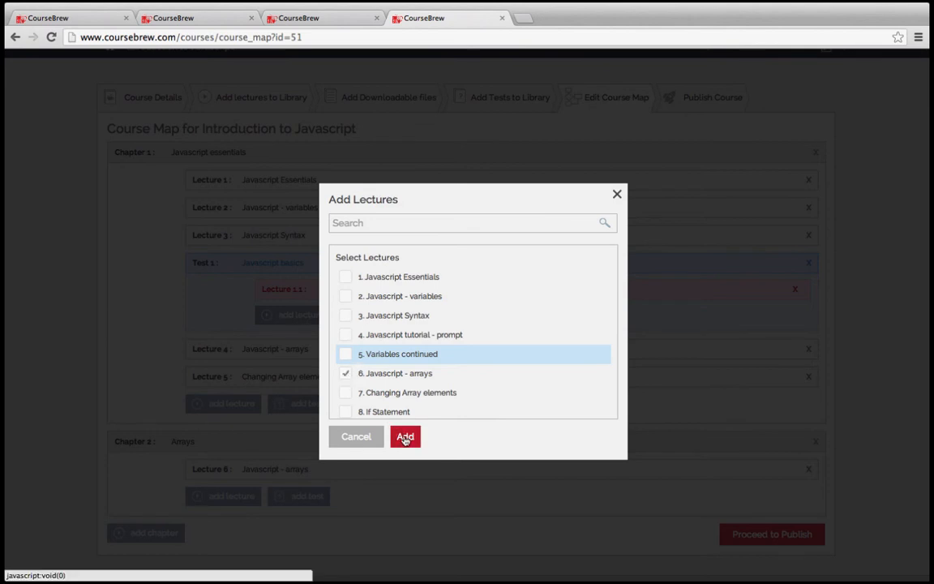
pyautogui.click(347, 392)
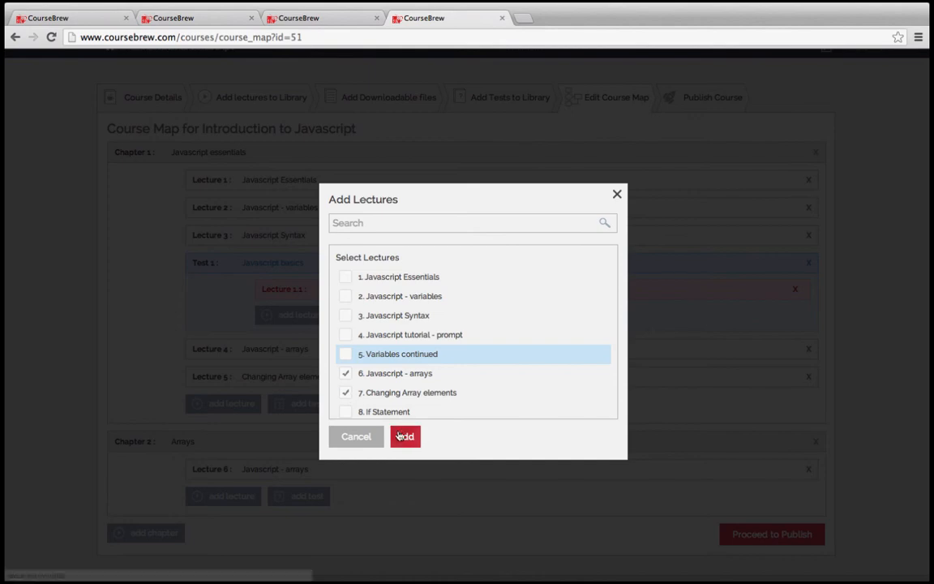
pyautogui.click(403, 437)
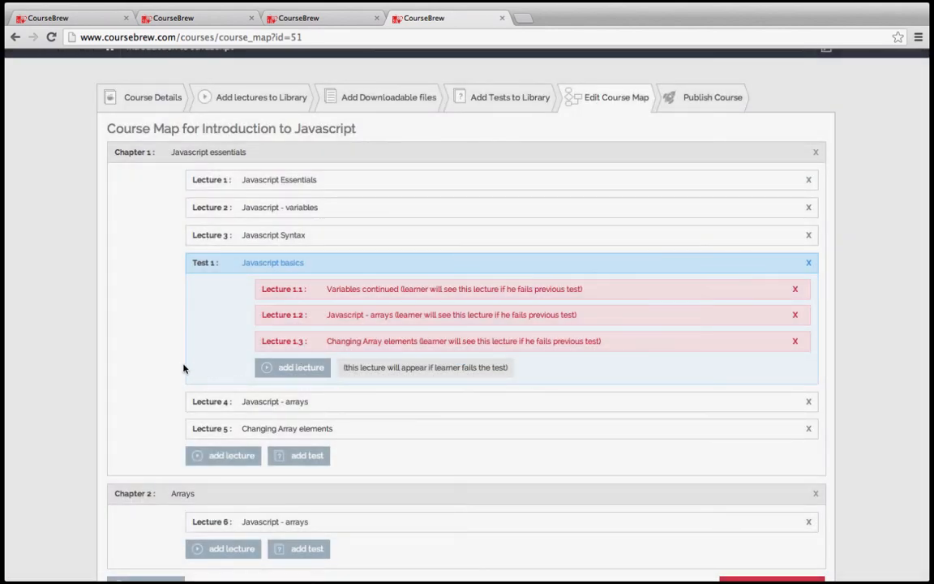
pyautogui.scroll(-1, 183, 368)
pyautogui.scroll(-3, 184, 454)
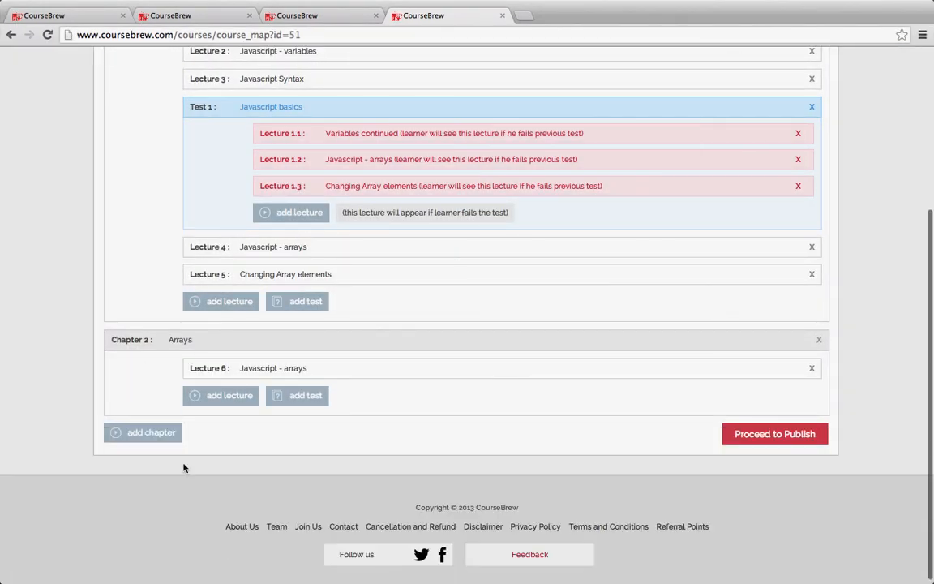
# - Add a Chapter 3 named 'Test chapter'
pyautogui.click(162, 438)
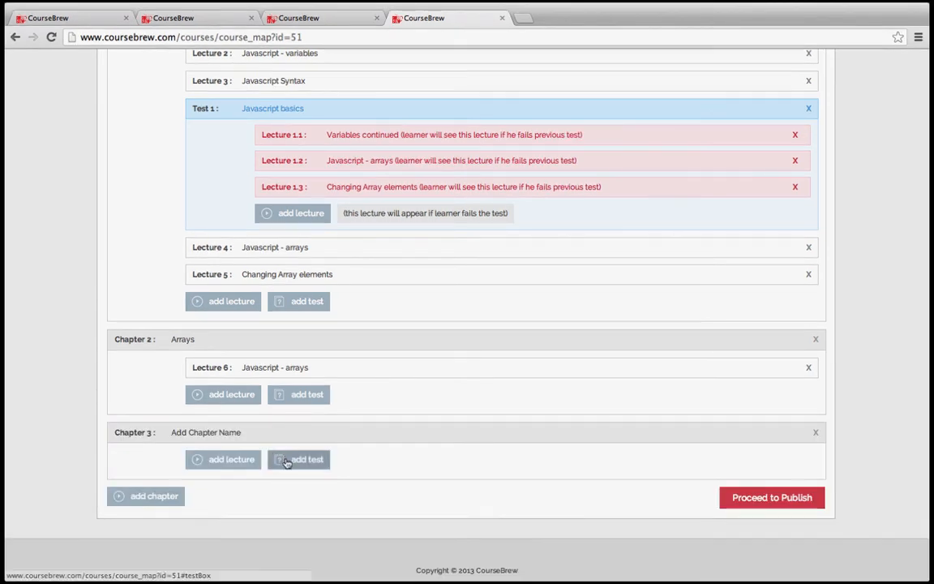
pyautogui.click(211, 437)
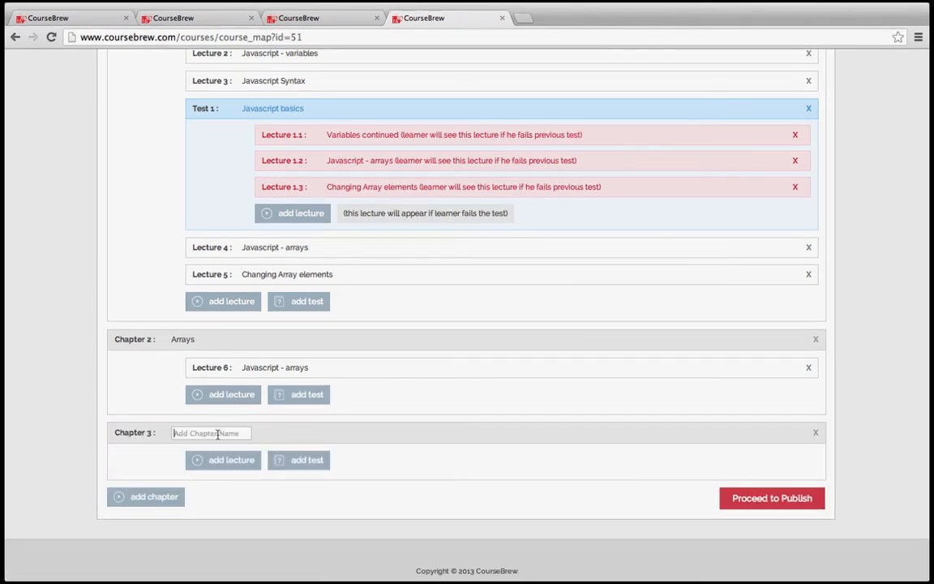
pyautogui.write('Test chapter')
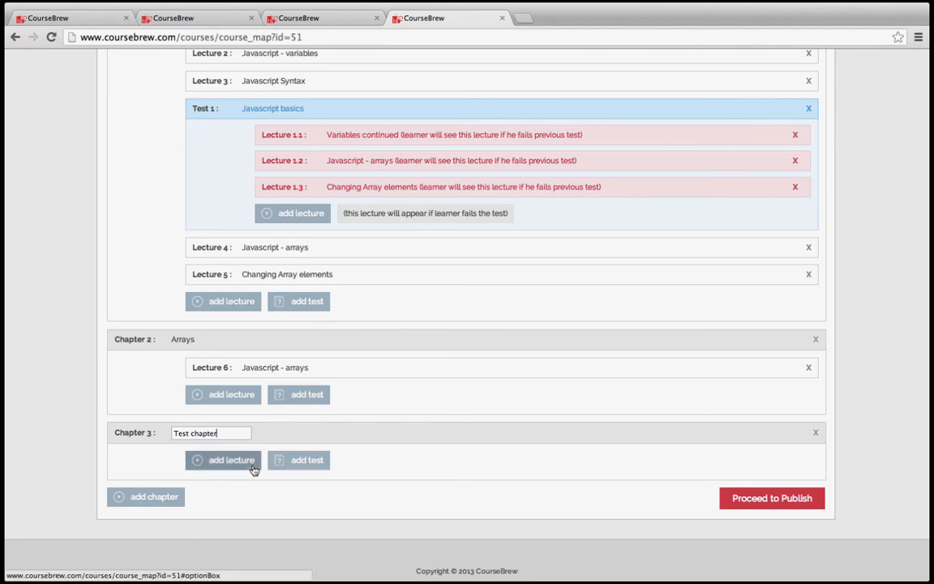
pyautogui.press('Return')
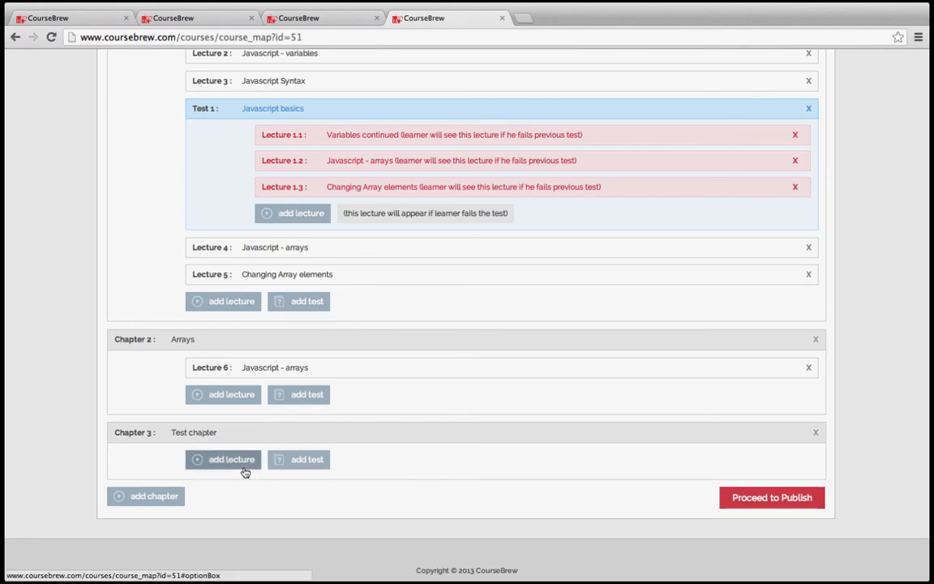
# - Add the If Statement lecture to Test chapter and submit the course for publishing
pyautogui.click(235, 462)
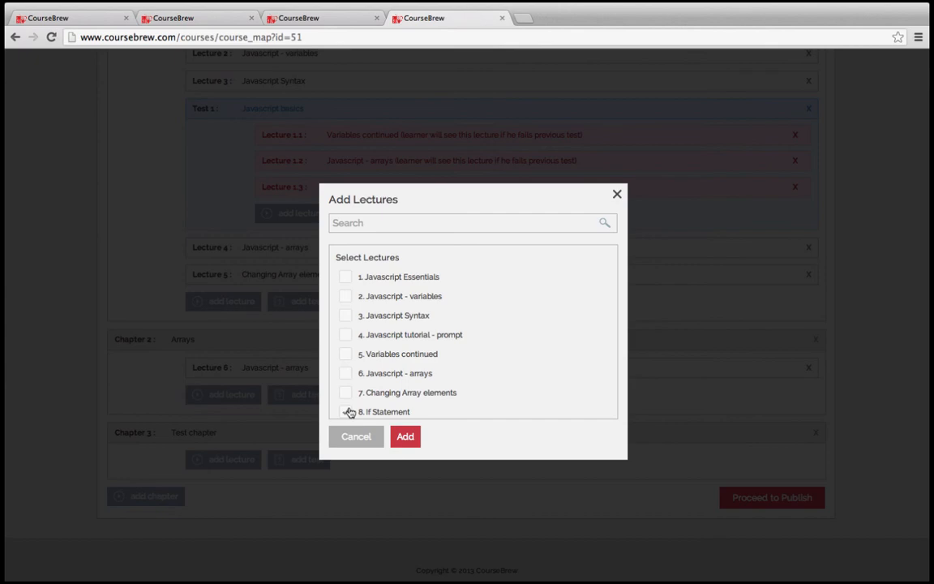
pyautogui.click(408, 438)
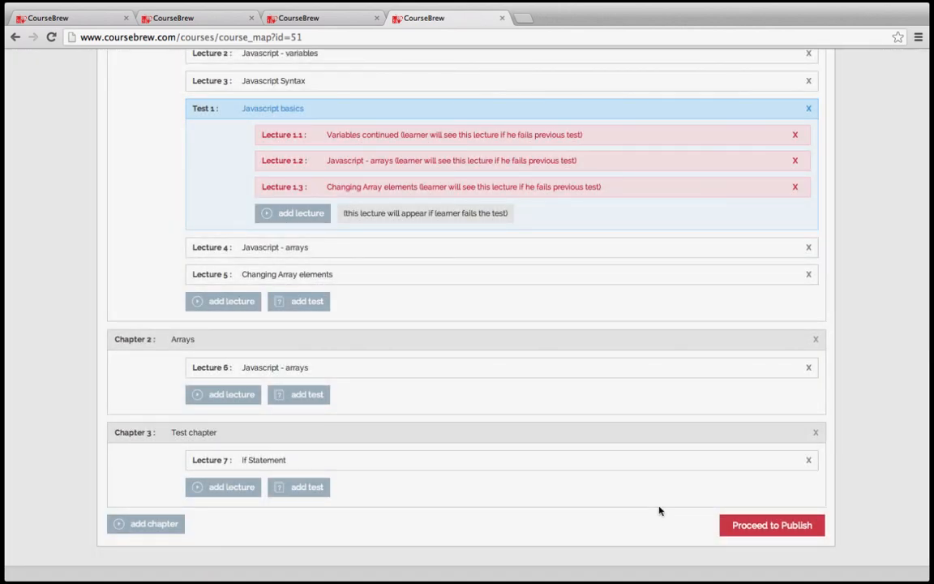
pyautogui.click(741, 527)
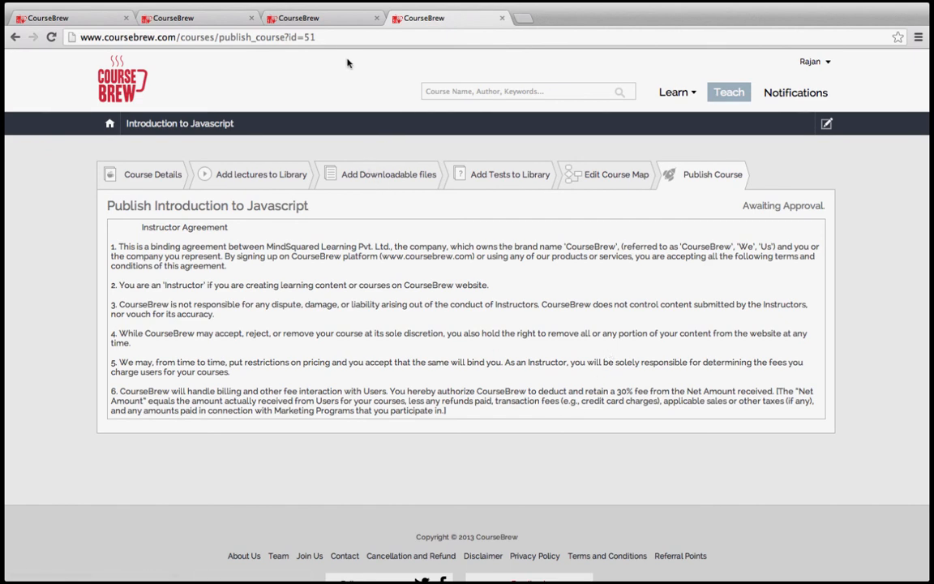
pyautogui.click(330, 21)
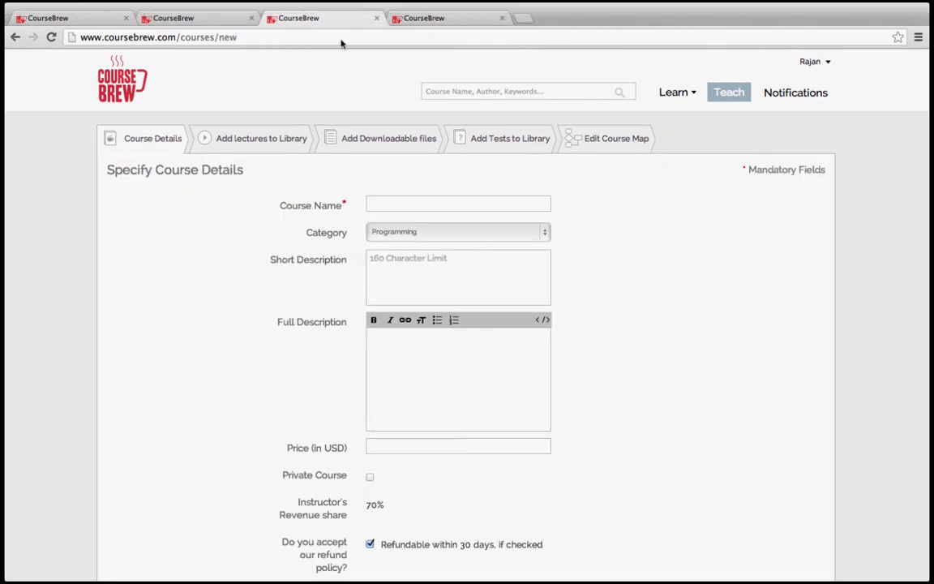